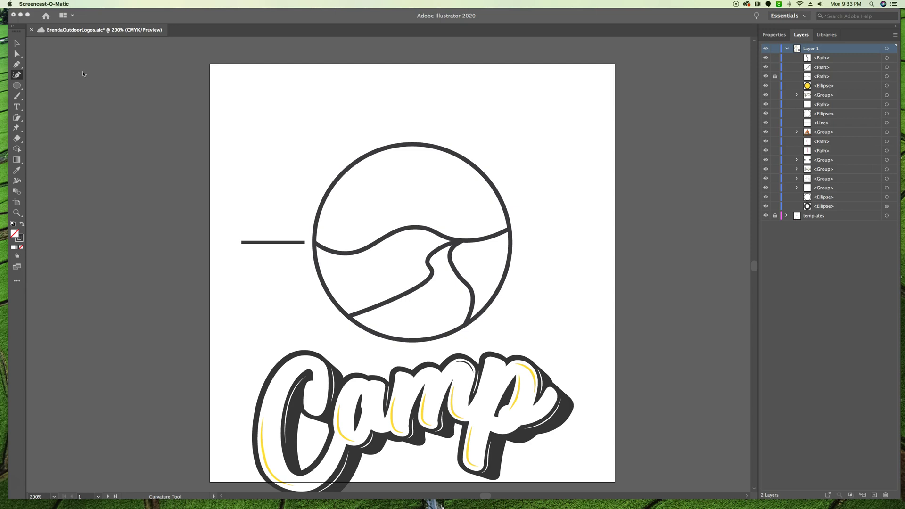
- Start a mountain outline with the Curvature tool from the horizon line up to a first peak, and convert that peak to a corner
left_click(350, 251)
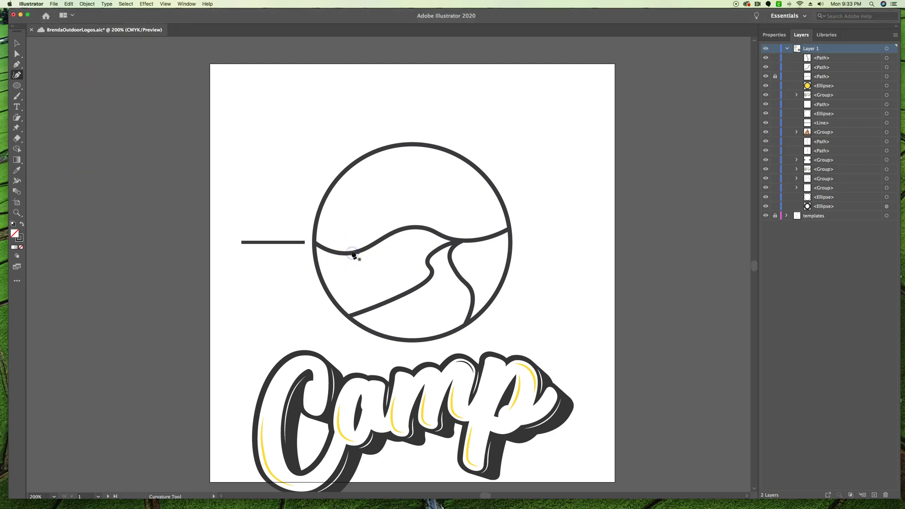
left_click(351, 252)
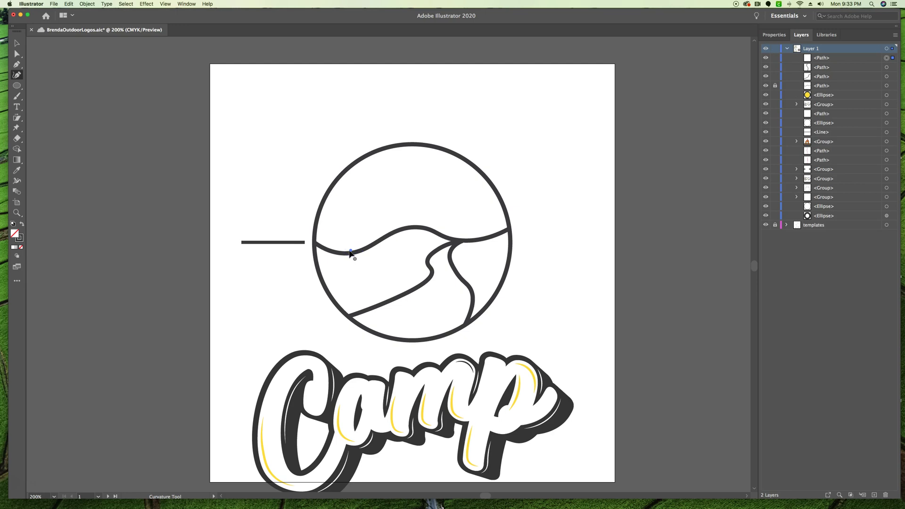
key("super+s")
left_click(391, 164)
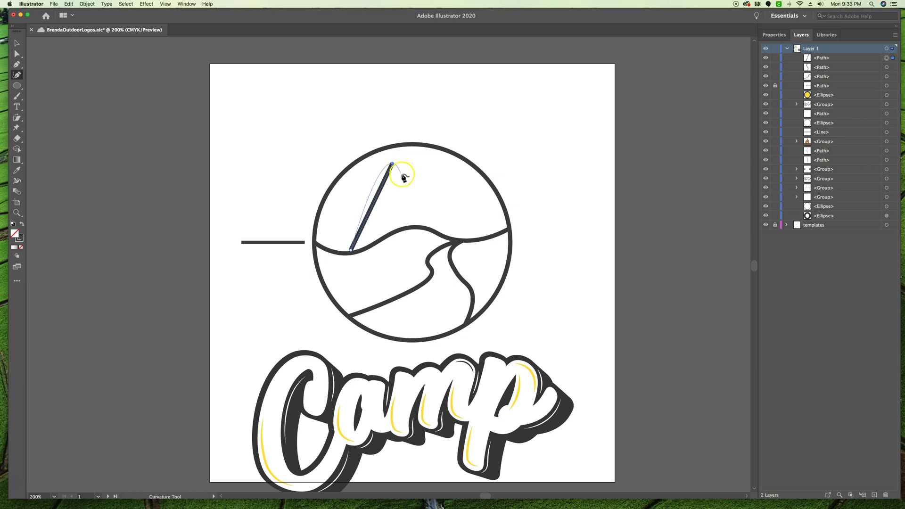
left_click(407, 179)
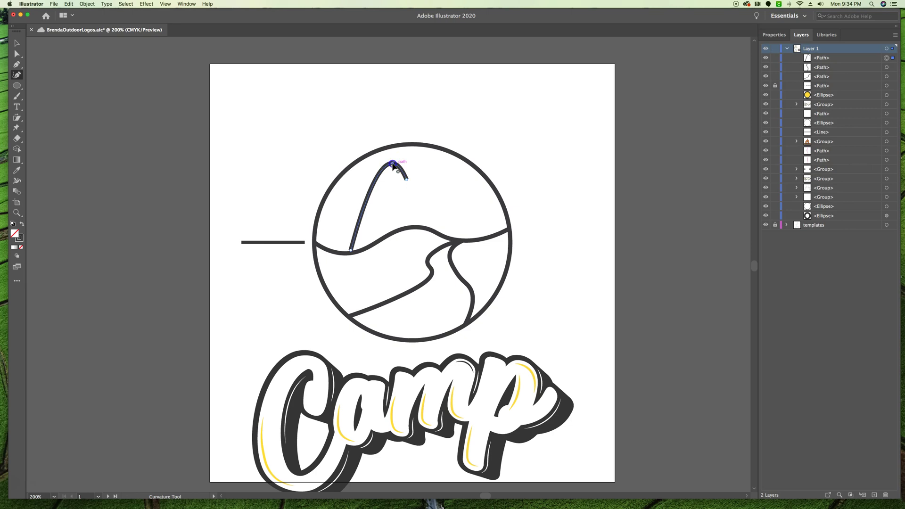
double_click(392, 164)
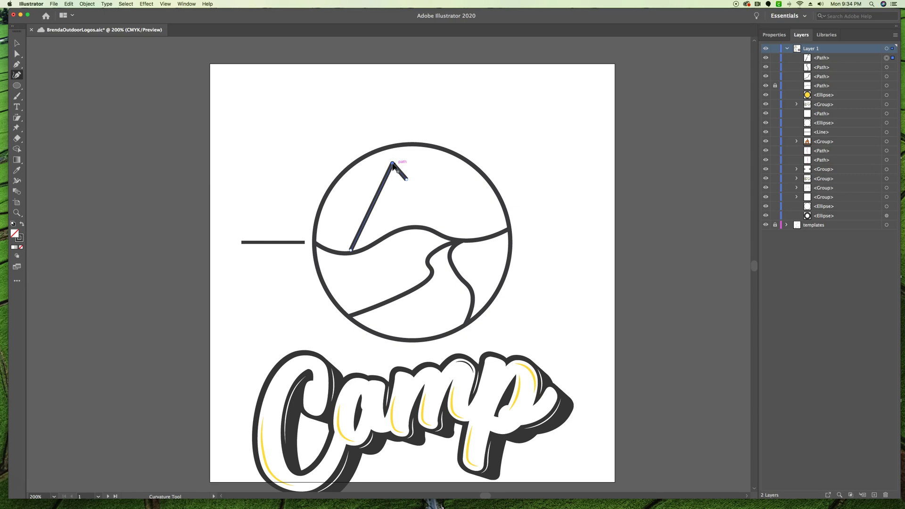
- Extend the mountain outline to a second peak and make the valley before it a sharp corner
left_click(407, 179)
left_click(424, 171)
left_click_drag(426, 173, 430, 163)
left_click(430, 164)
double_click(406, 179)
- Continue the mountain outline through a second valley and a lower third peak, ending its right slope on the horizon line
left_click(439, 182)
left_click(438, 185)
left_click(439, 190)
left_click(438, 185)
left_click(456, 176)
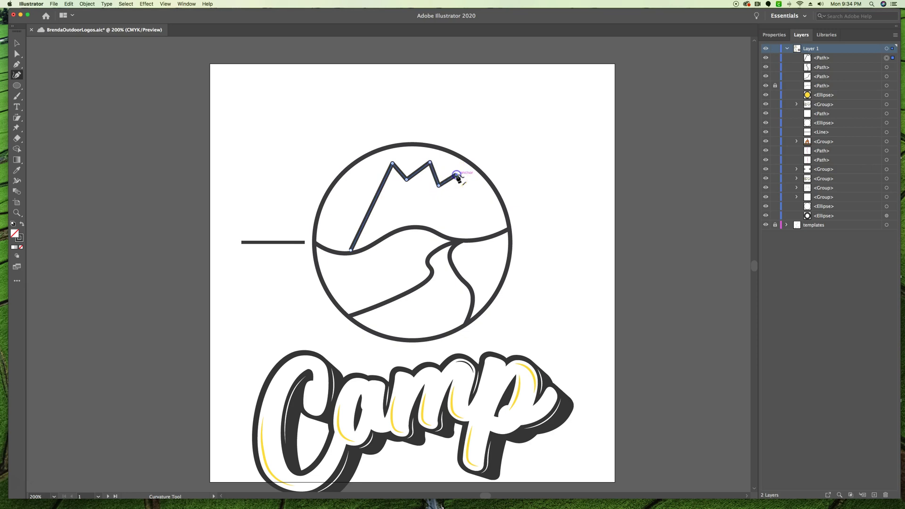
left_click(483, 238)
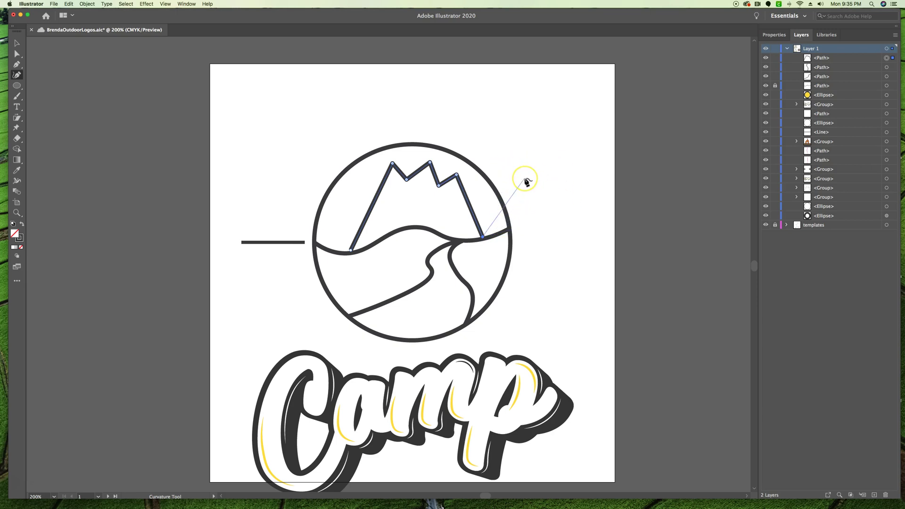
- Finish the mountain path with a sharp second valley and shift its left base point slightly outward along the horizon line
key("Escape")
left_click(438, 187)
double_click(439, 187)
double_click(439, 186)
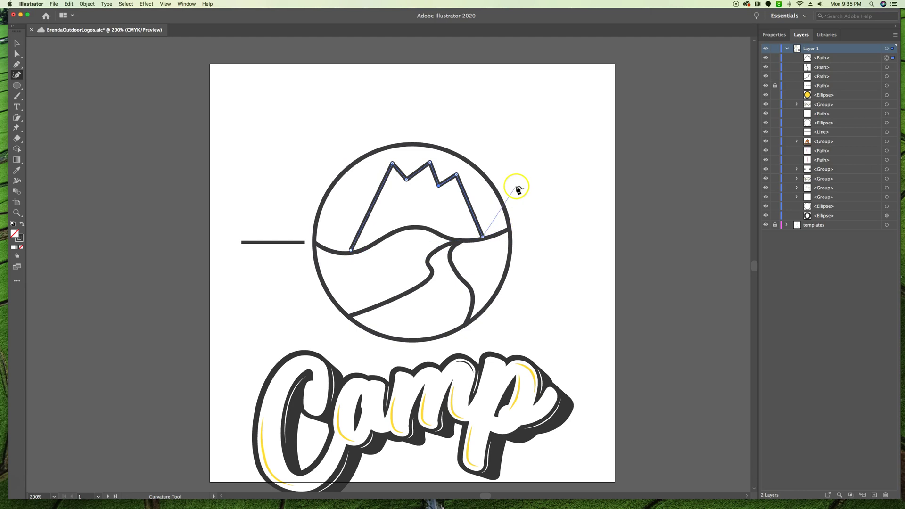
left_click_drag(354, 254, 340, 252)
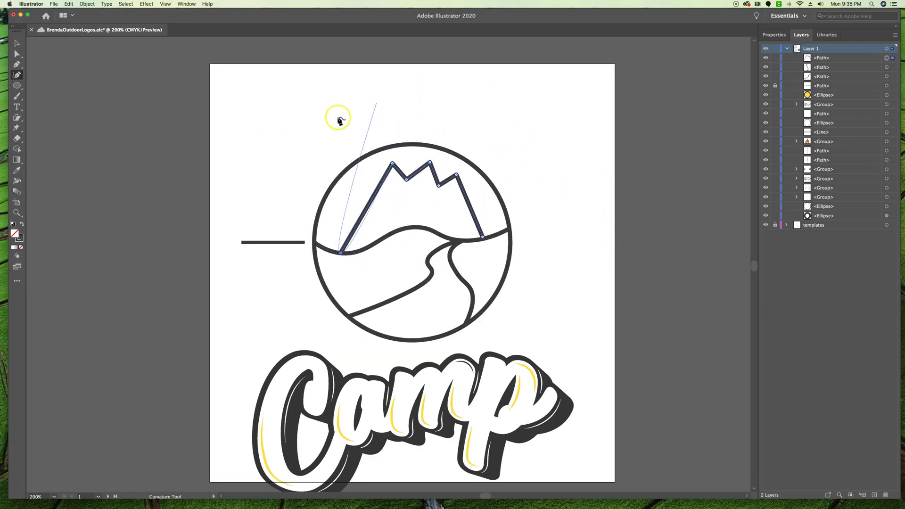
key("Escape")
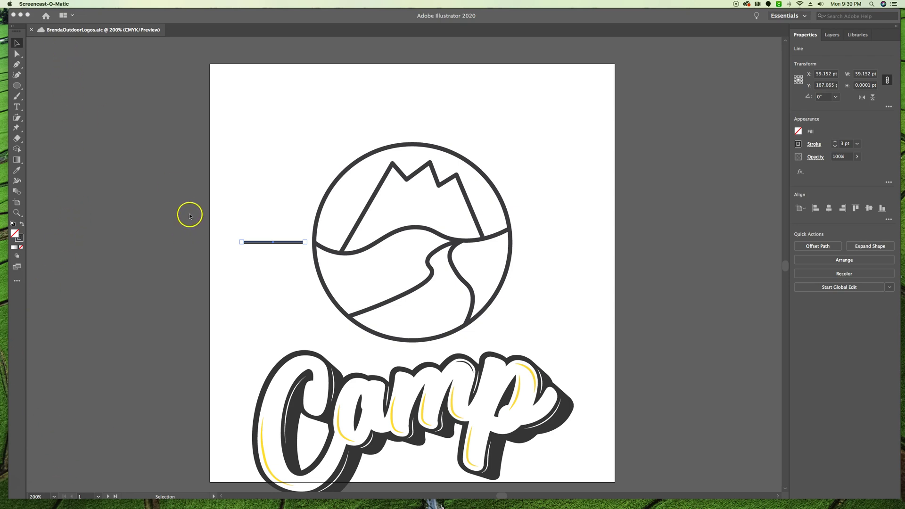
- Give the horizontal line beside the circle a dashed stroke that preserves exact dash and gap lengths
left_click(74, 68)
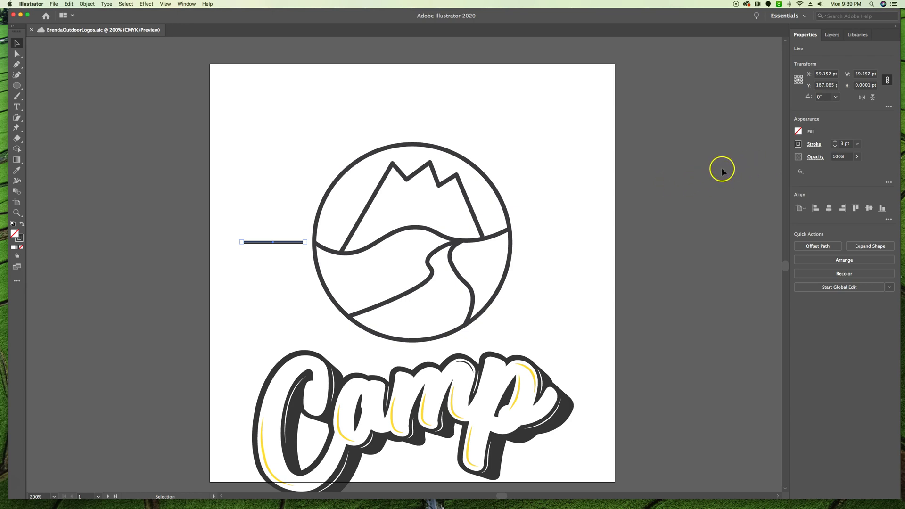
left_click(813, 146)
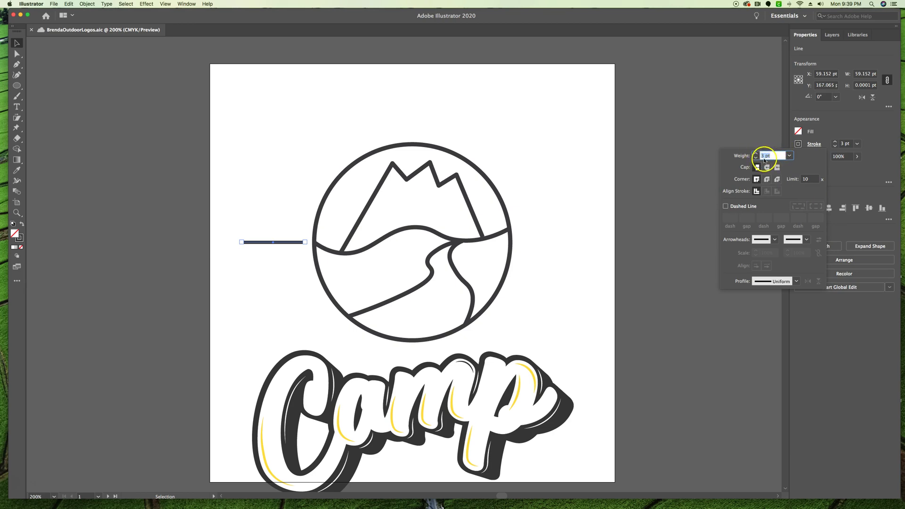
left_click(726, 206)
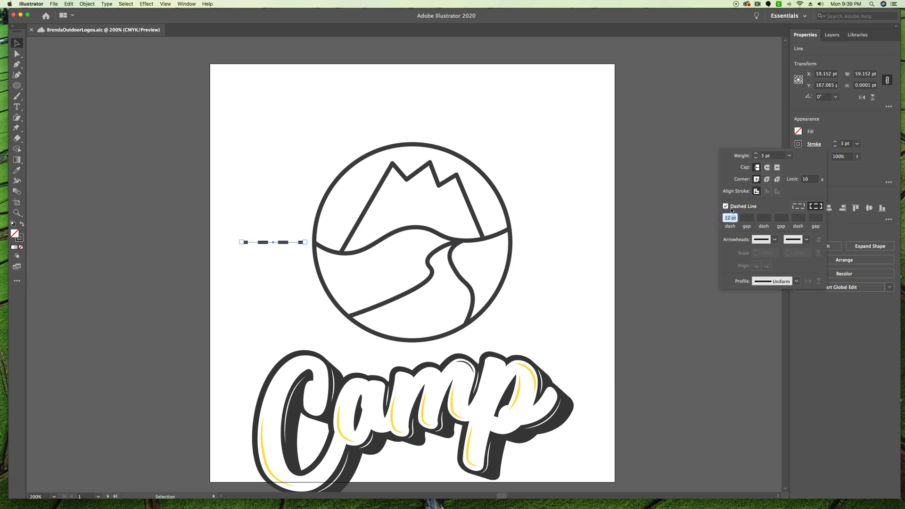
left_click(817, 209)
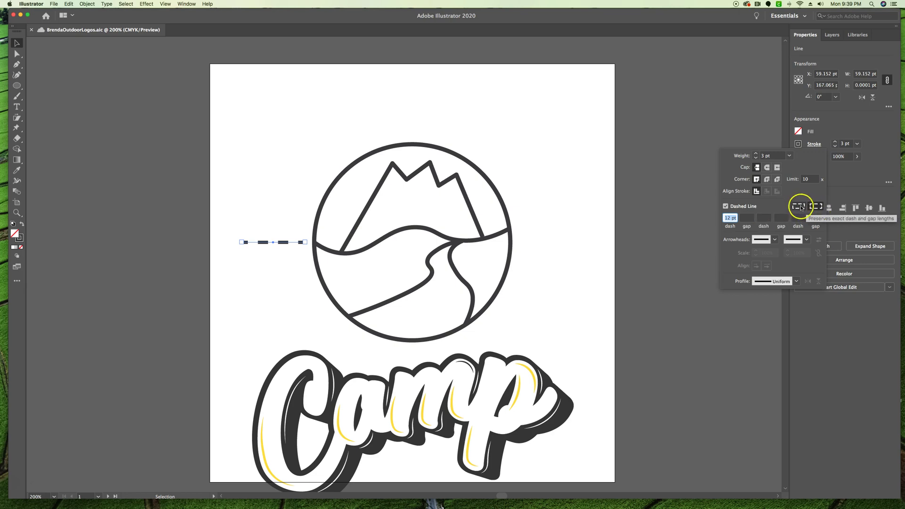
left_click(798, 207)
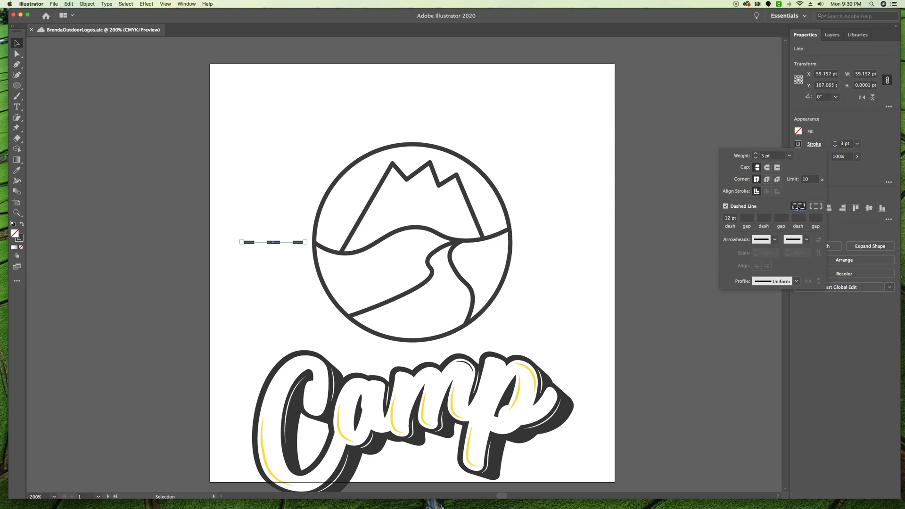
- Set the line's dash pattern to a 35 pt dash, 4 pt gap, 5 pt dash and 4 pt gap
left_click(731, 219)
left_click_drag(731, 219, 720, 222)
type("35")
left_click(746, 220)
type("4 pt")
key("Tab")
type("5 p")
key("Tab")
type("4 pt")
key("Tab")
key("Return")
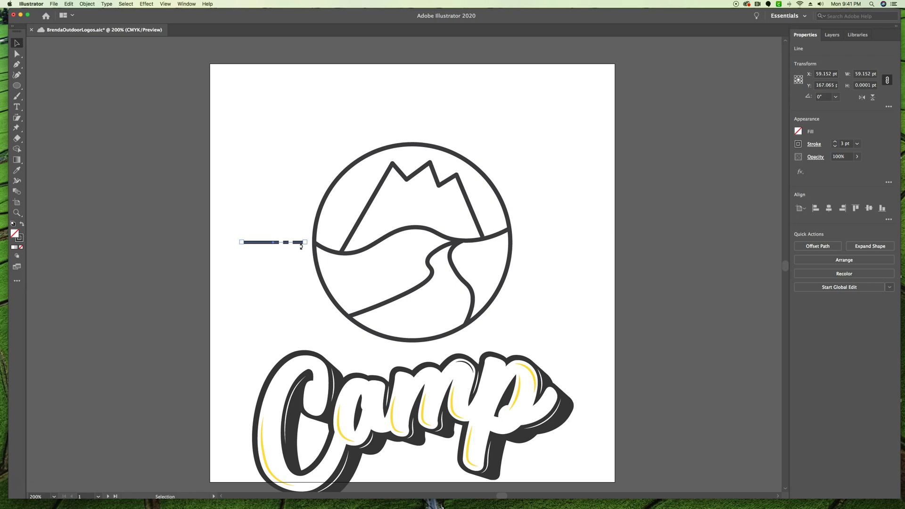
- Create a copy of the dashed line rotated -15° around the circle's center with the Rotate tool
mouse_move(289, 241)
left_mouse_down()
mouse_move(273, 243)
mouse_move(276, 250)
left_mouse_up()
left_click(17, 118)
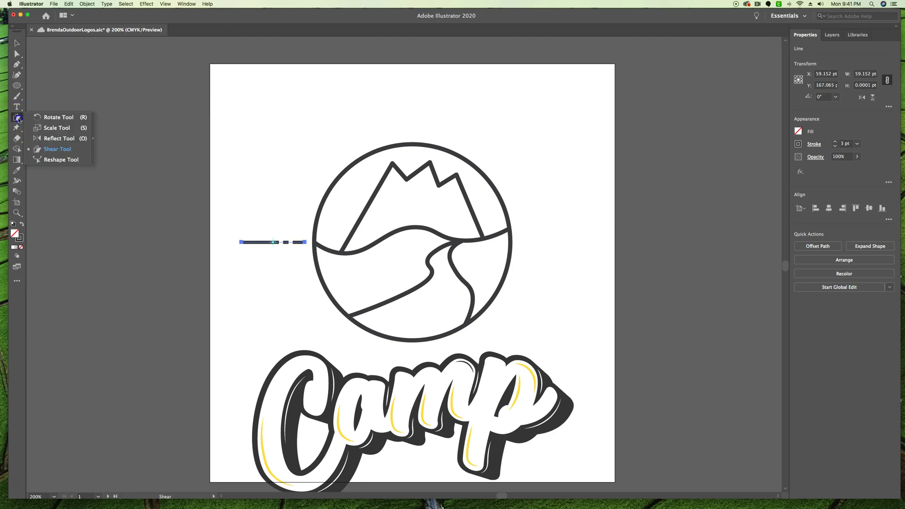
left_click(46, 118)
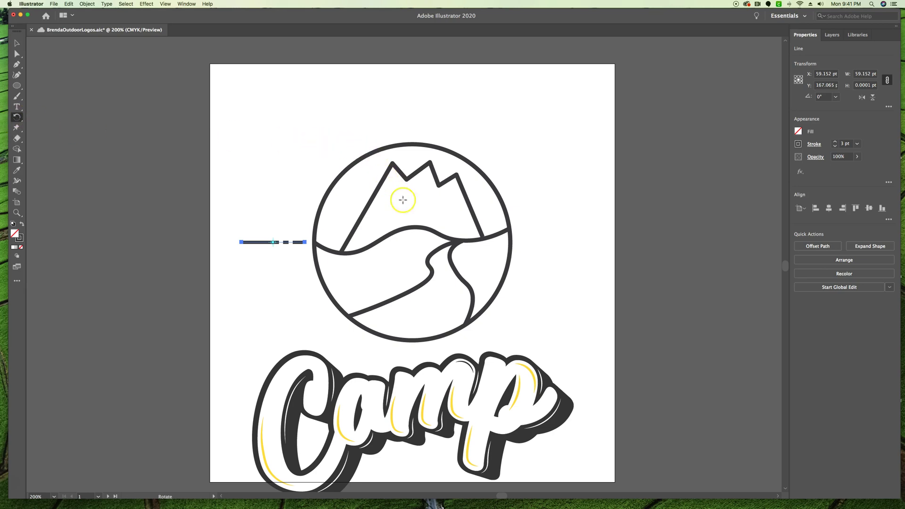
left_click(413, 243, "alt")
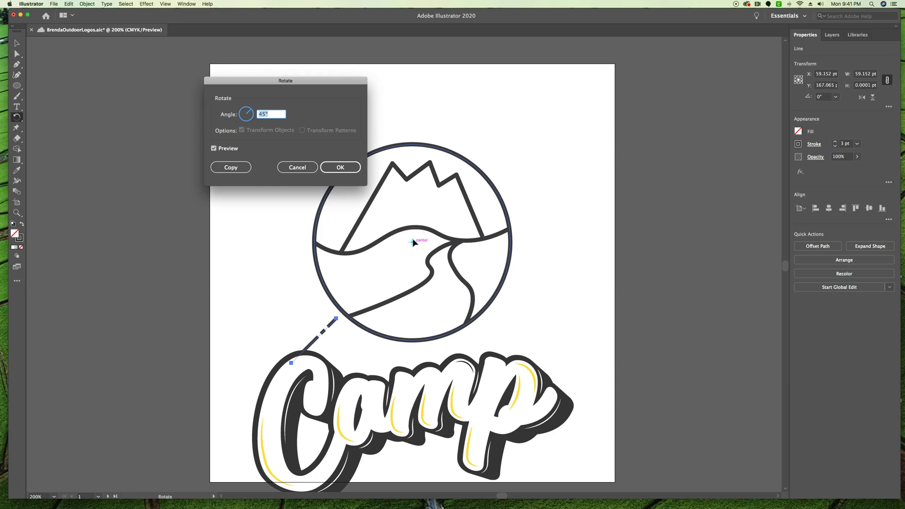
left_click_drag(314, 80, 670, 96)
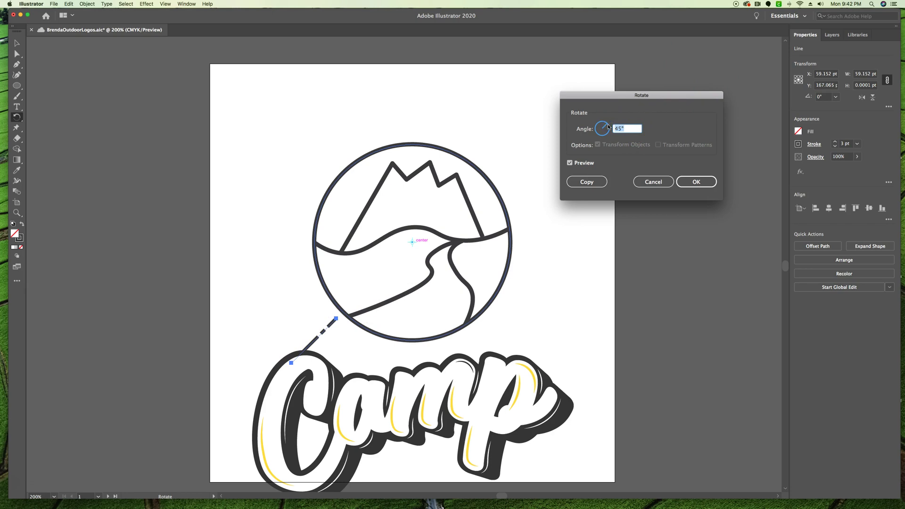
type("1")
key("BackSpace")
type("-15")
left_click(588, 185)
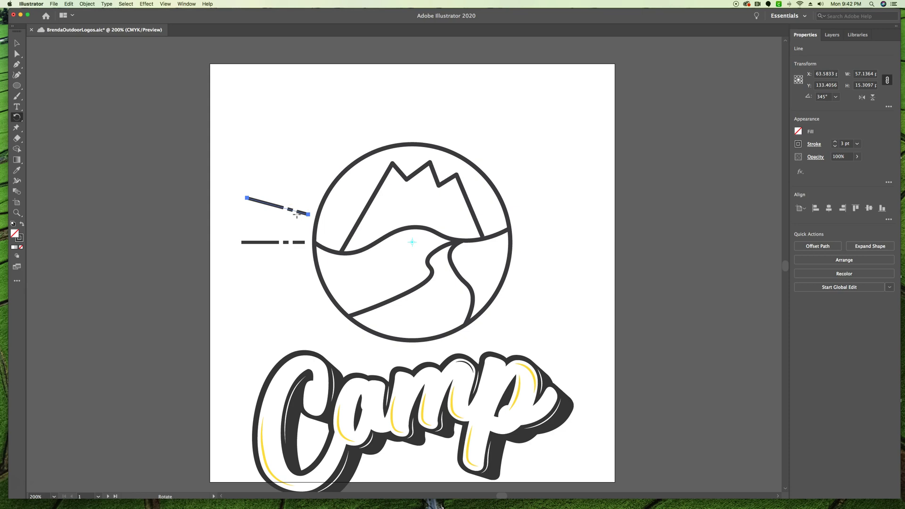
- Repeat the rotated copy until the rays fan over the circle's upper half to the horizontal on its right side
left_click(93, 4)
mouse_move(133, 12)
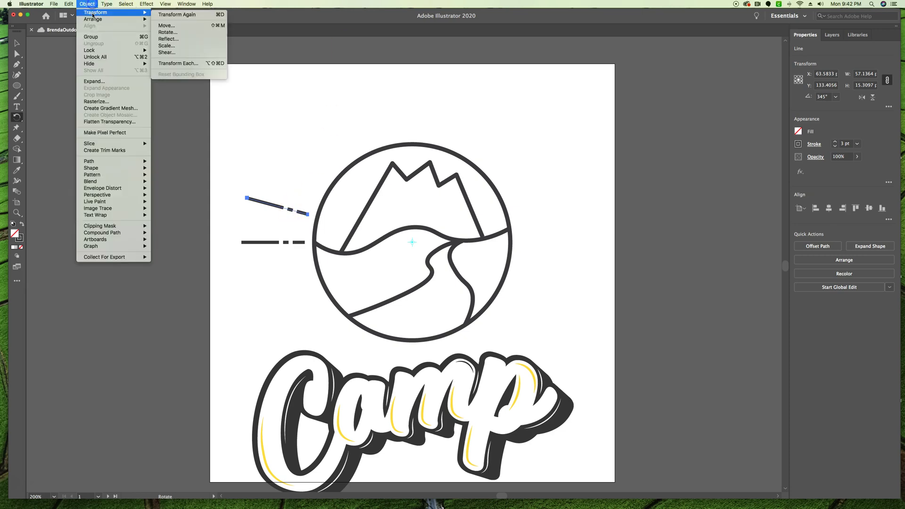
left_click(196, 16)
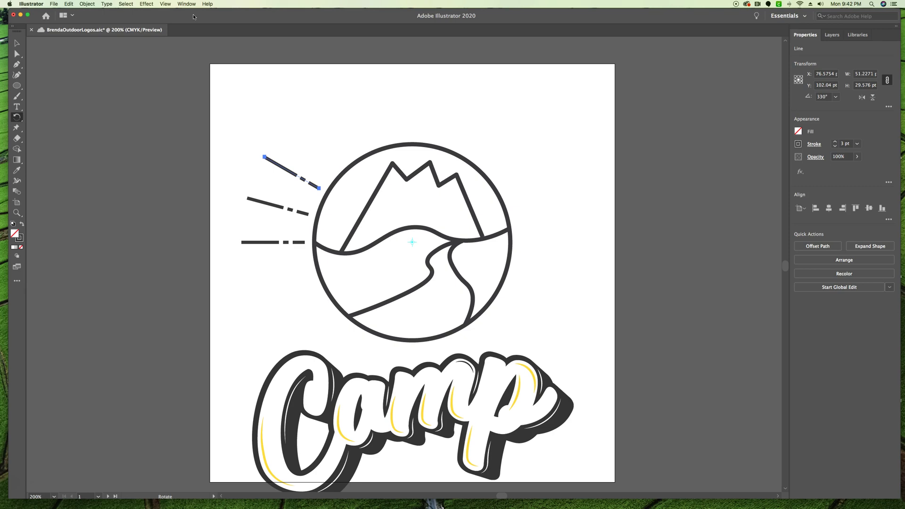
key("super+d")
key("super+d")
key("super+d")
key("super+d")
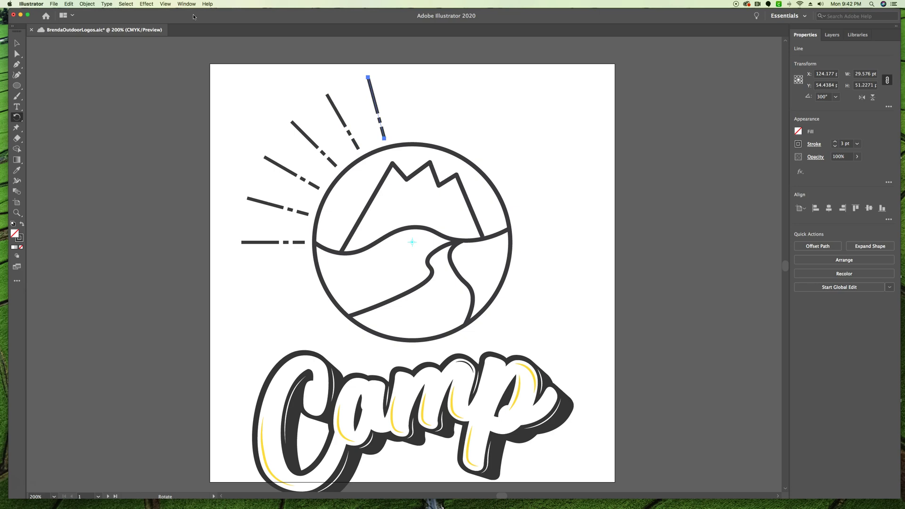
key("super+d")
key("super+d")
key("super+d")
key("super+d")
key("super+d")
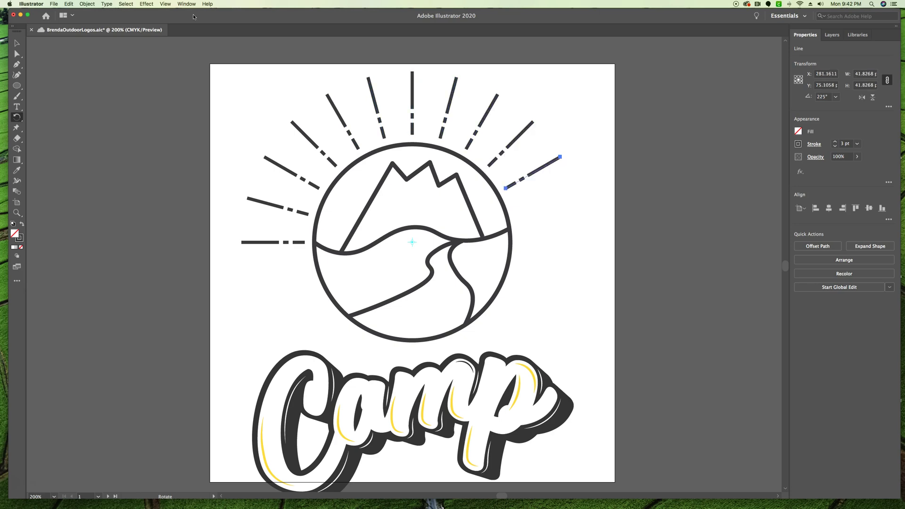
key("super+d")
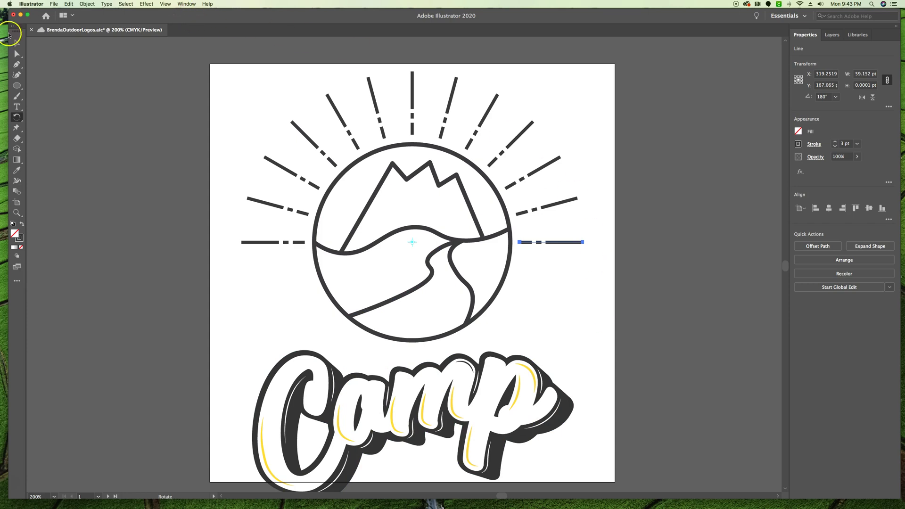
- Draw a rectangle about 225 by 70 pt across the lower part of the circle and save the document
left_click(18, 86)
left_click_drag(20, 88, 49, 85)
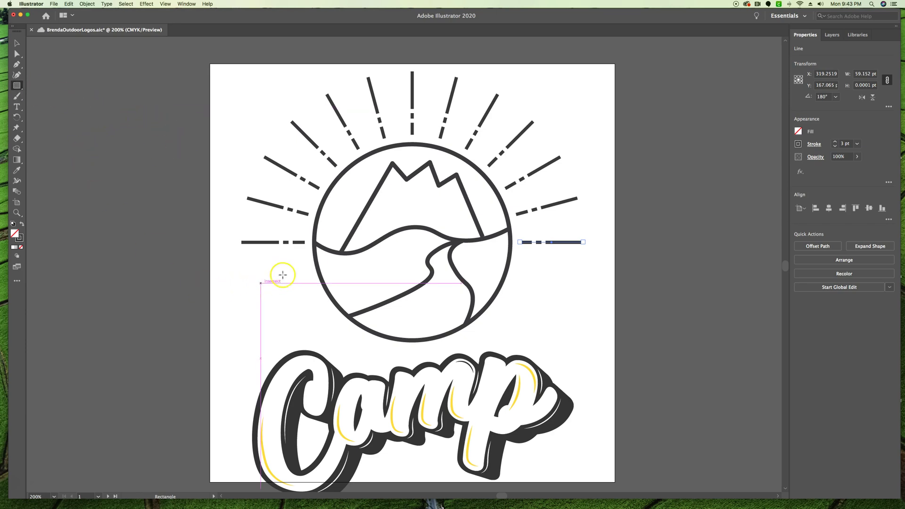
left_click_drag(292, 272, 534, 347)
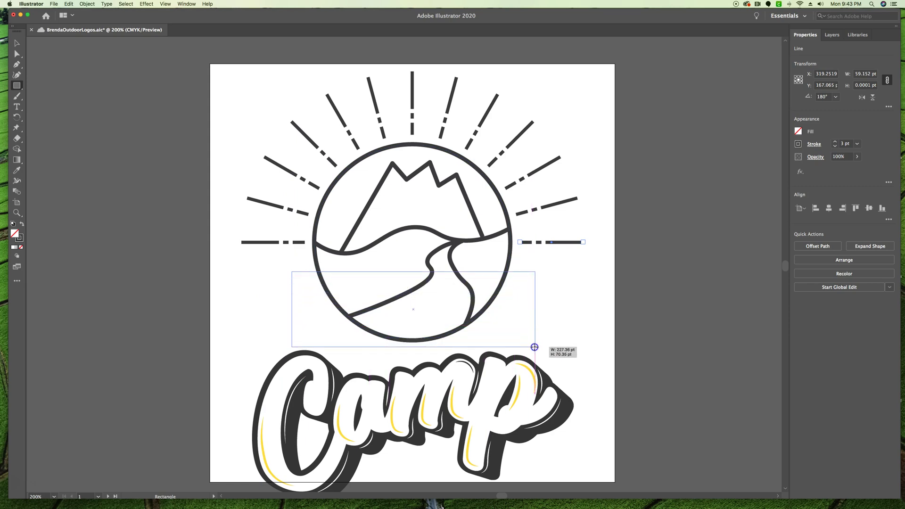
left_click_drag(534, 347, 534, 346)
key("super+s")
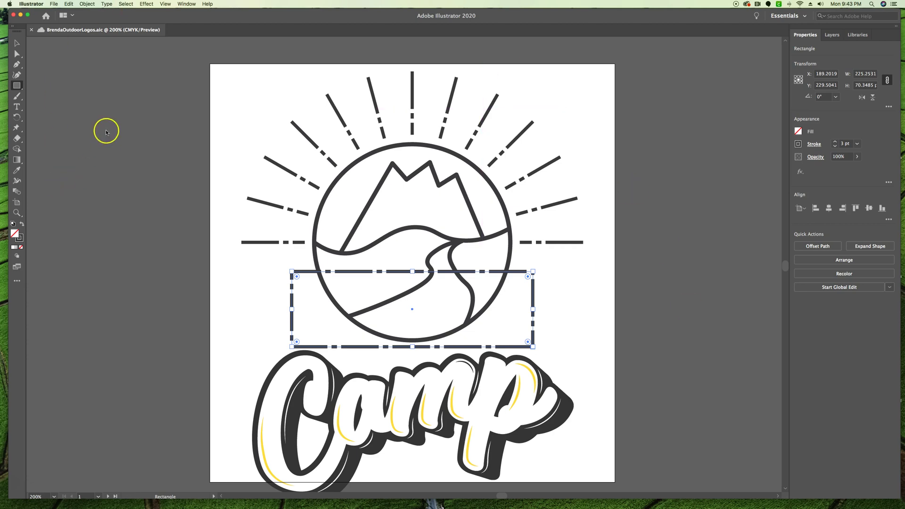
- Select the circle and rectangle and use Shape Builder to remove the rectangle and the circle's bottom, leaving a flat-based dome
left_click(17, 43)
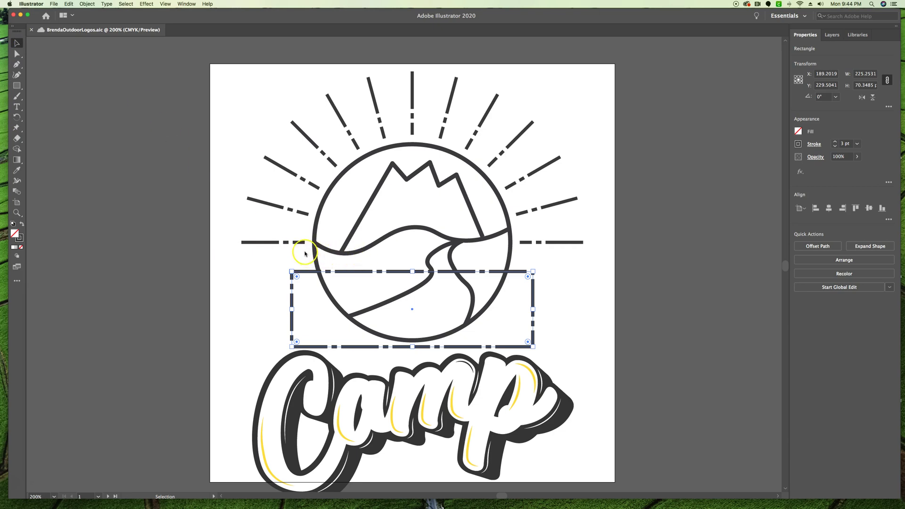
left_click_drag(305, 253, 325, 293)
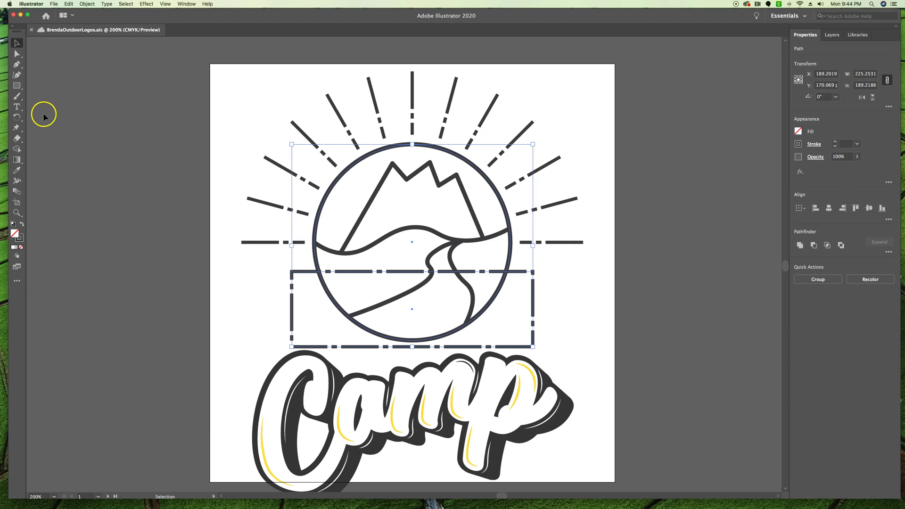
left_click(17, 151)
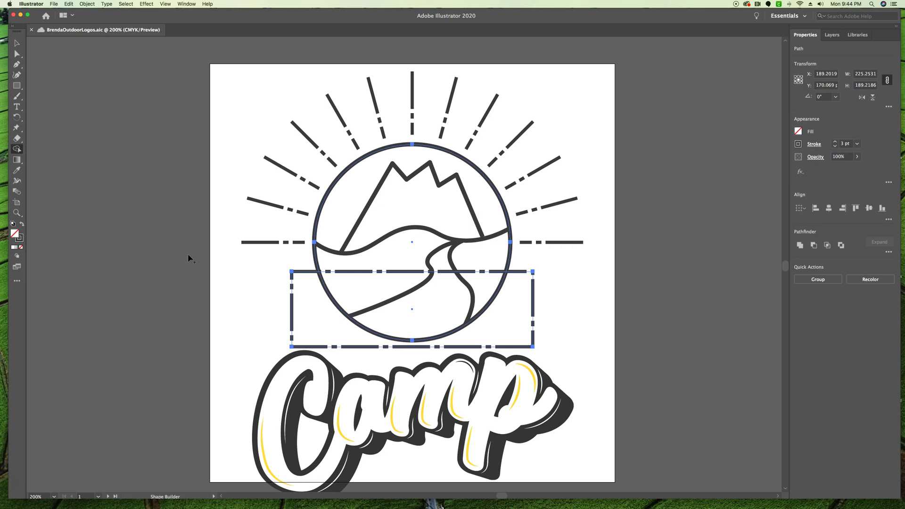
left_click_drag(222, 270, 265, 276)
mouse_move(258, 248)
left_mouse_down()
mouse_move(311, 252)
mouse_move(335, 310)
mouse_move(417, 354)
mouse_move(404, 337)
mouse_move(357, 338)
mouse_move(375, 317)
left_mouse_up()
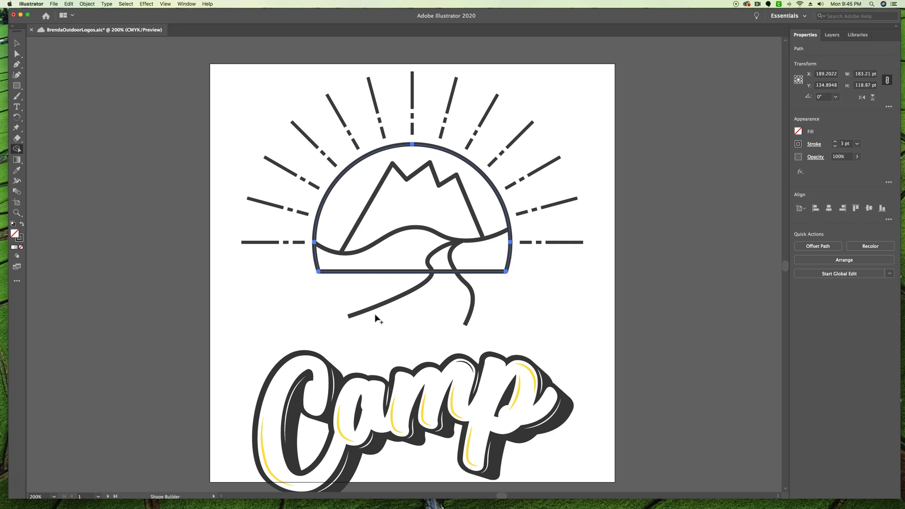
- Move the Camp lettering up over the dome's flat base and arrange it in front of the road lines
left_click(16, 43)
left_click_drag(397, 392, 399, 307)
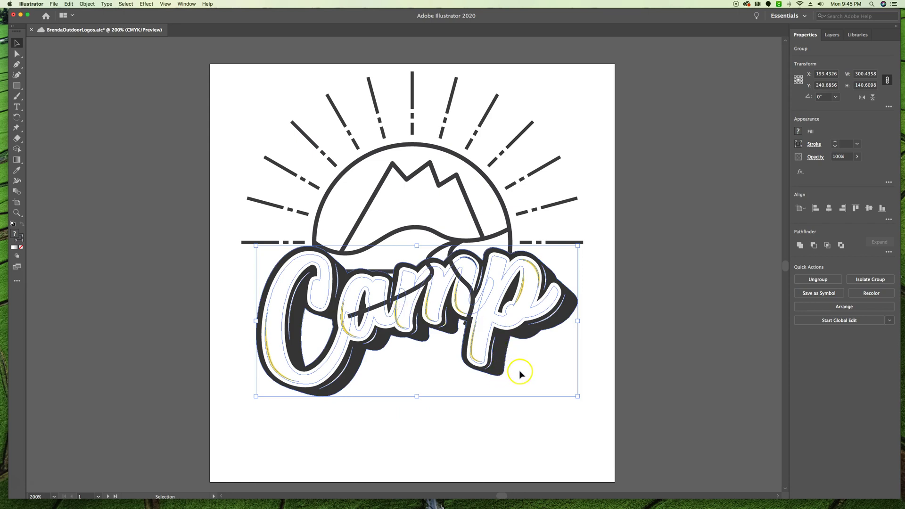
left_click(501, 364)
left_click(87, 4)
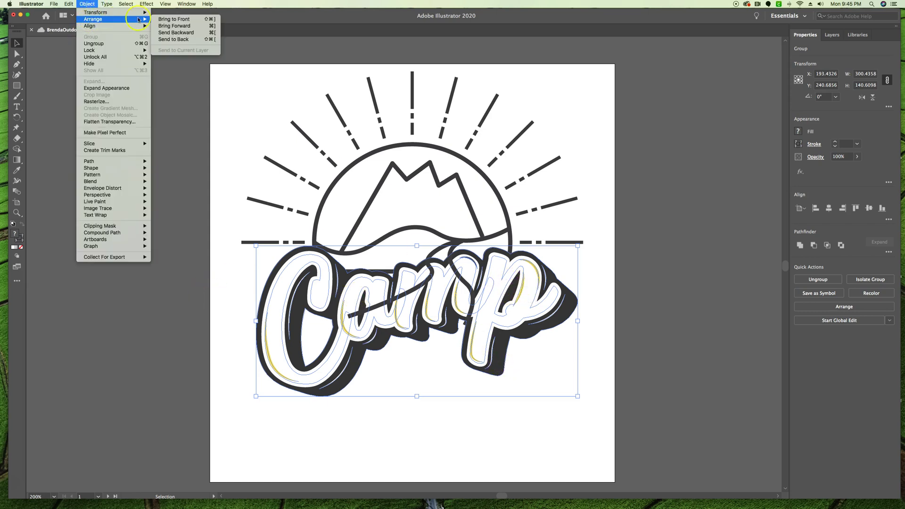
left_click(198, 26)
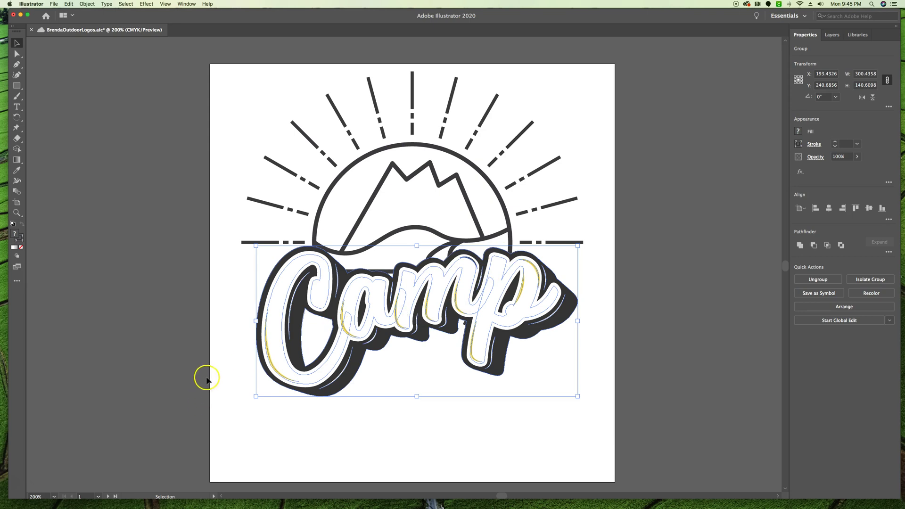
left_click(225, 349)
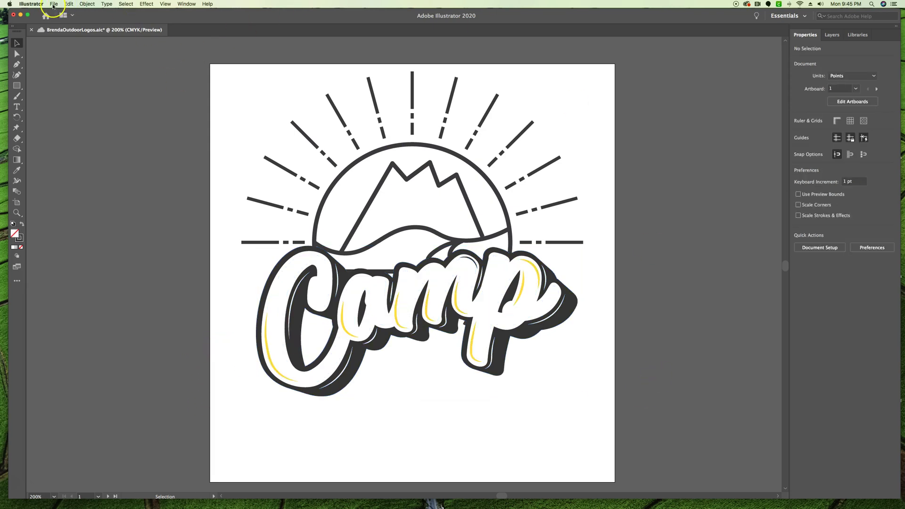
- Save the artwork to cloud documents under a new name, appending 176 to the existing file name
left_click(54, 4)
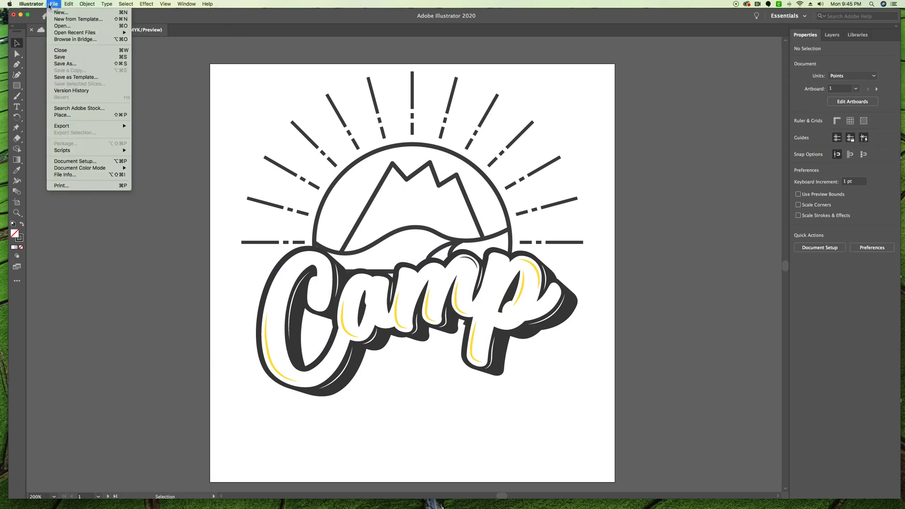
left_click(60, 56)
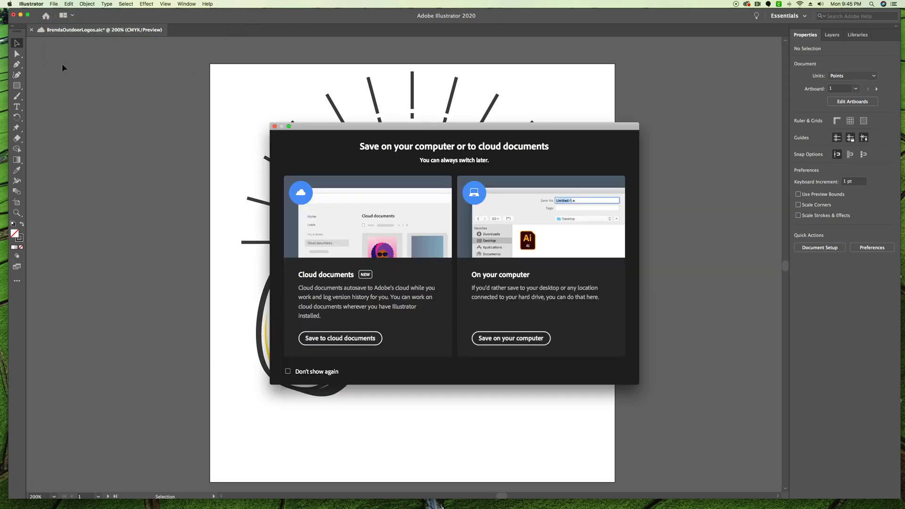
left_click(343, 338)
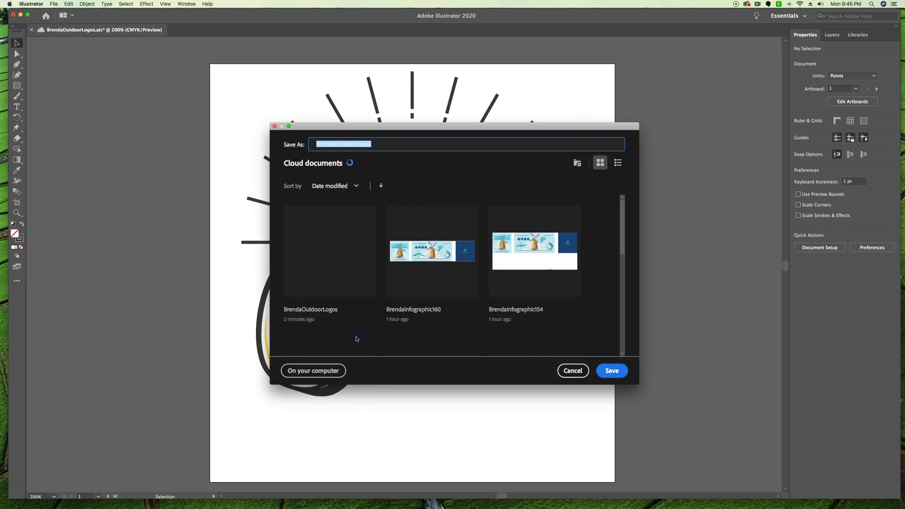
left_click(377, 143)
type("176")
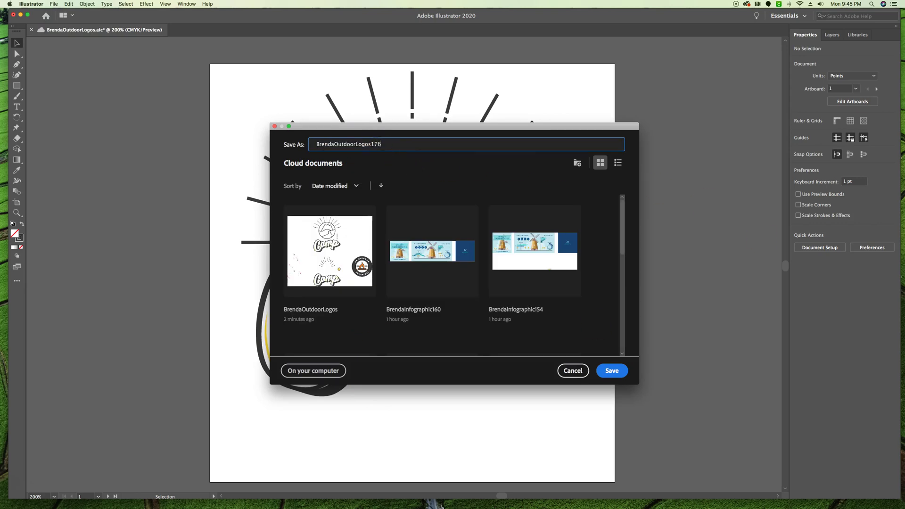
left_click(612, 370)
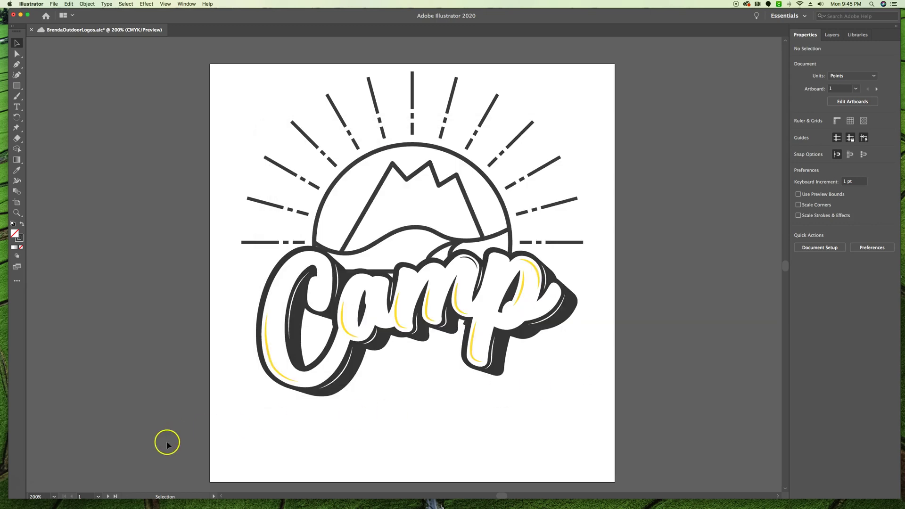